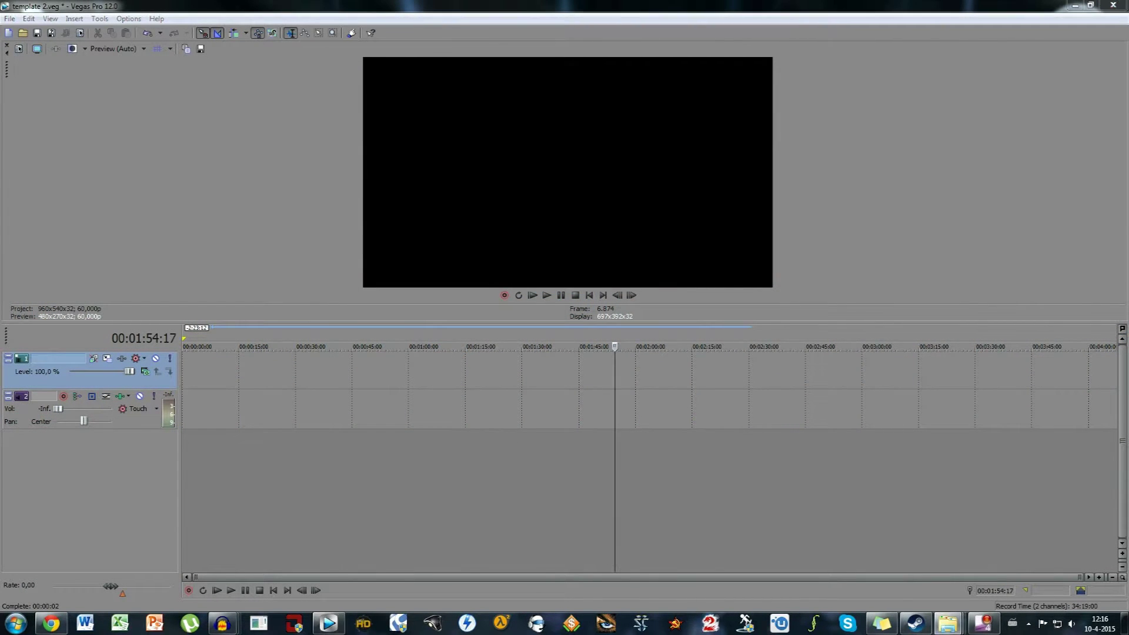
- Place the first gameplay clip on the timeline starting near 00:00:08
left_click_drag(162, 392, 234, 384)
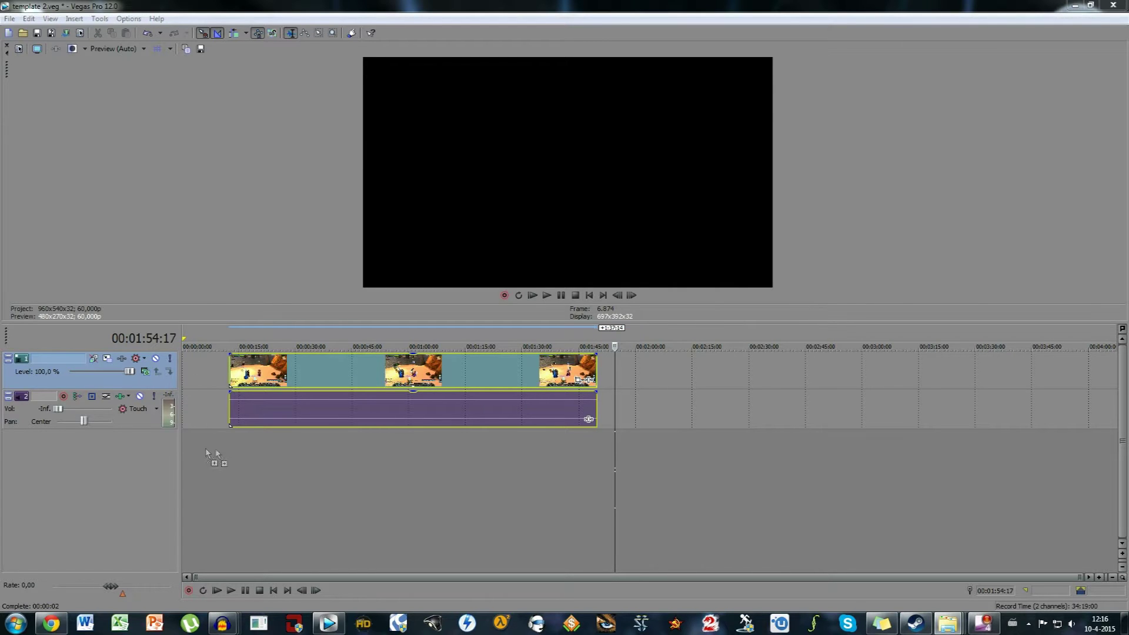
- Add the second gameplay clip on tracks 3–4 and select the first clip's video event
left_click_drag(205, 451, 235, 454)
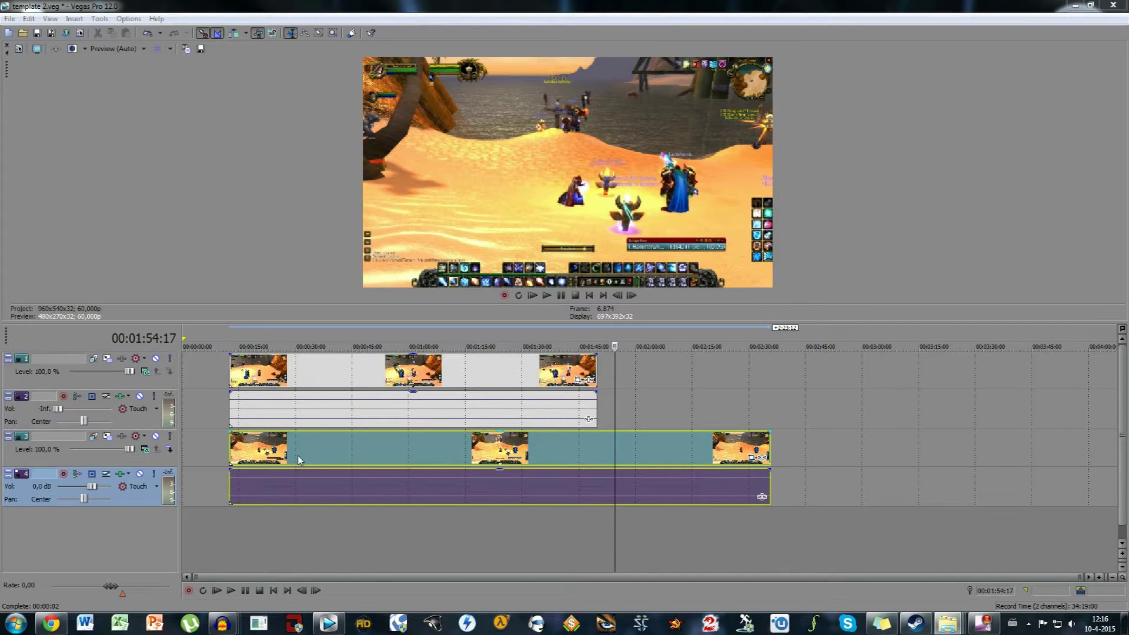
left_click(298, 460)
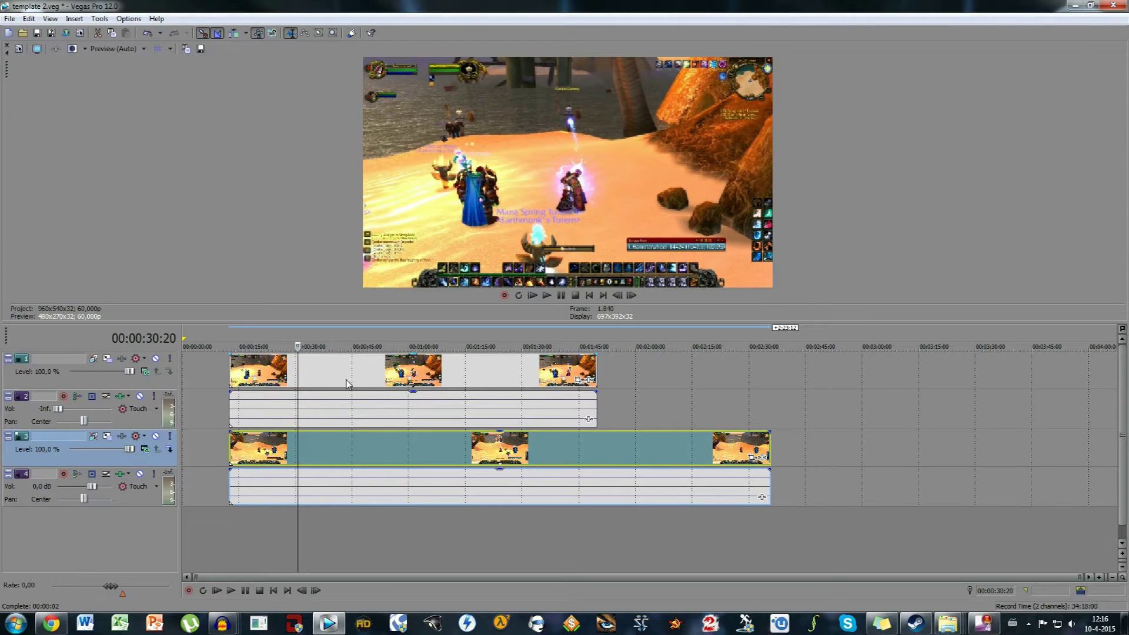
left_click(345, 385)
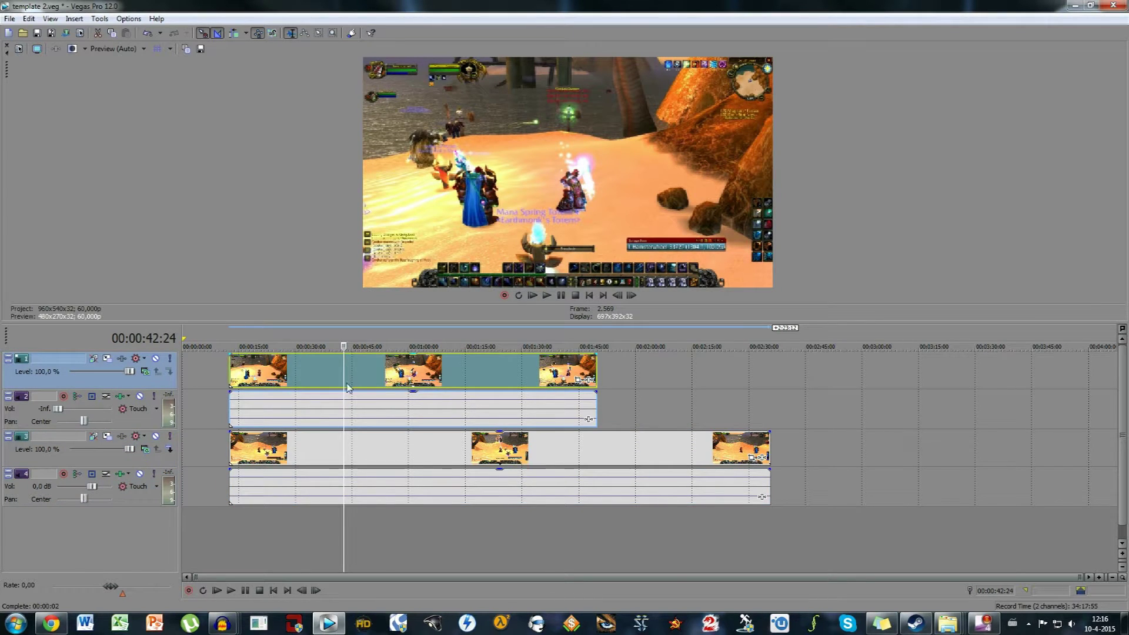
left_click(352, 444, "ctrl")
left_click(361, 381)
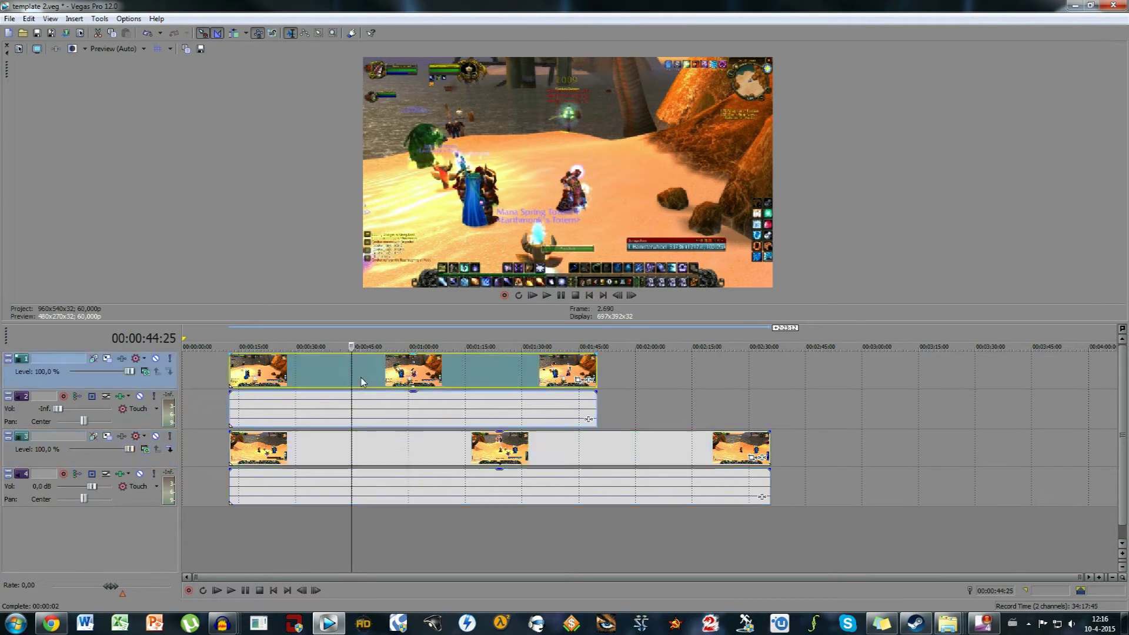
- Preview a later point in the first clip and pull track 4's volume down to -Inf
left_click(361, 380)
left_click(367, 447, "ctrl")
left_click(373, 417)
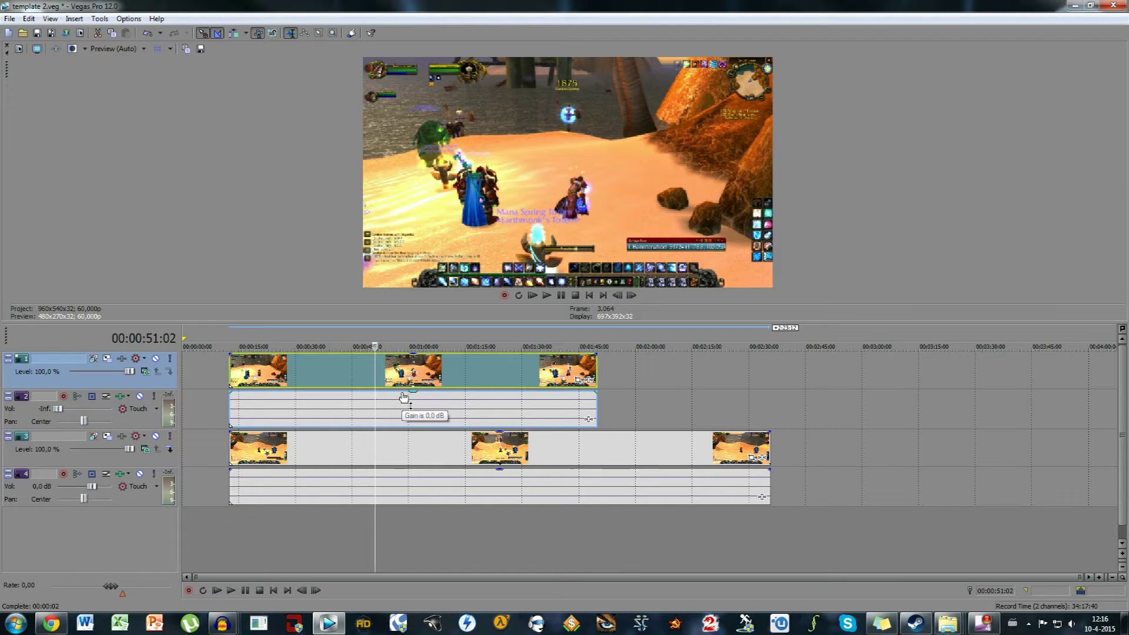
left_click_drag(91, 486, 46, 487)
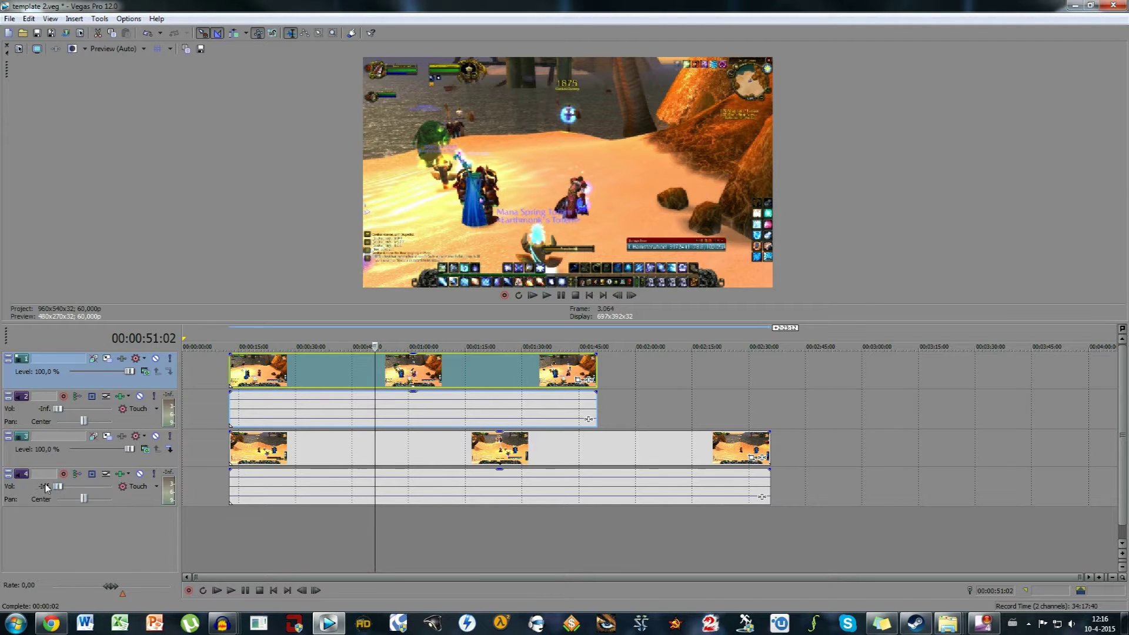
- Open Event Pan/Crop for the first clip and enlarge the editor panes
left_click(577, 380)
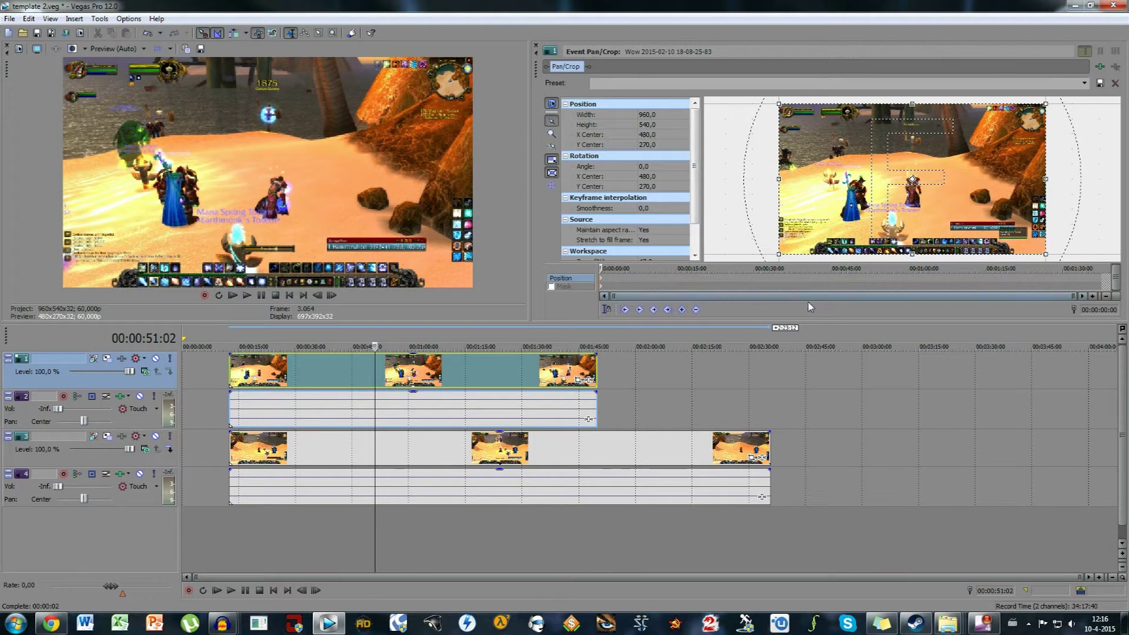
left_click_drag(810, 321, 810, 406)
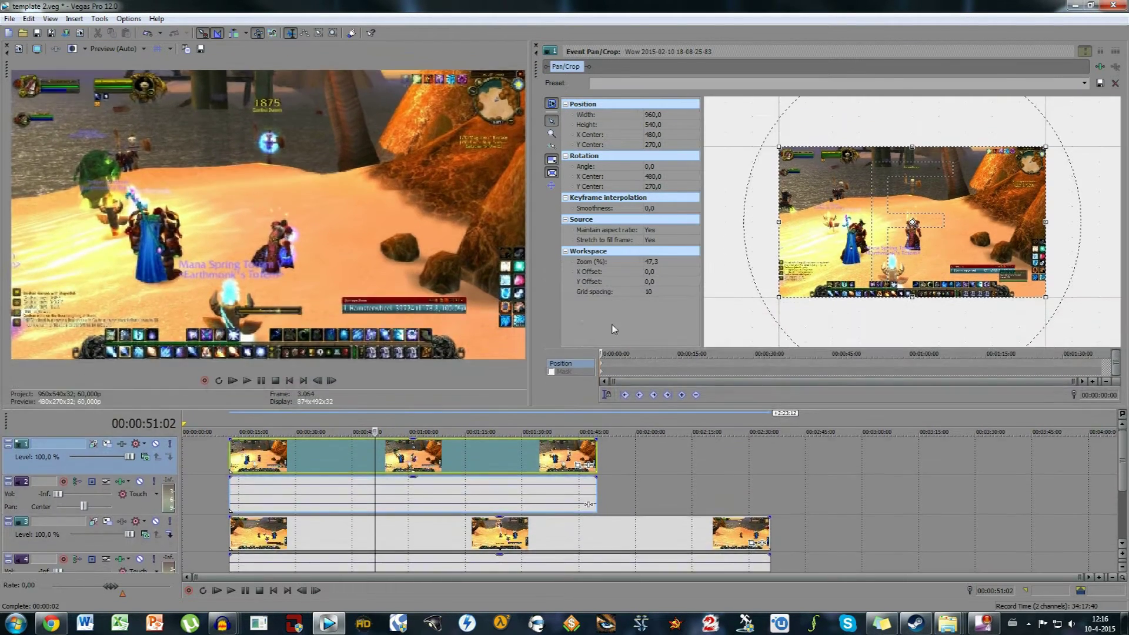
left_click_drag(534, 324, 474, 325)
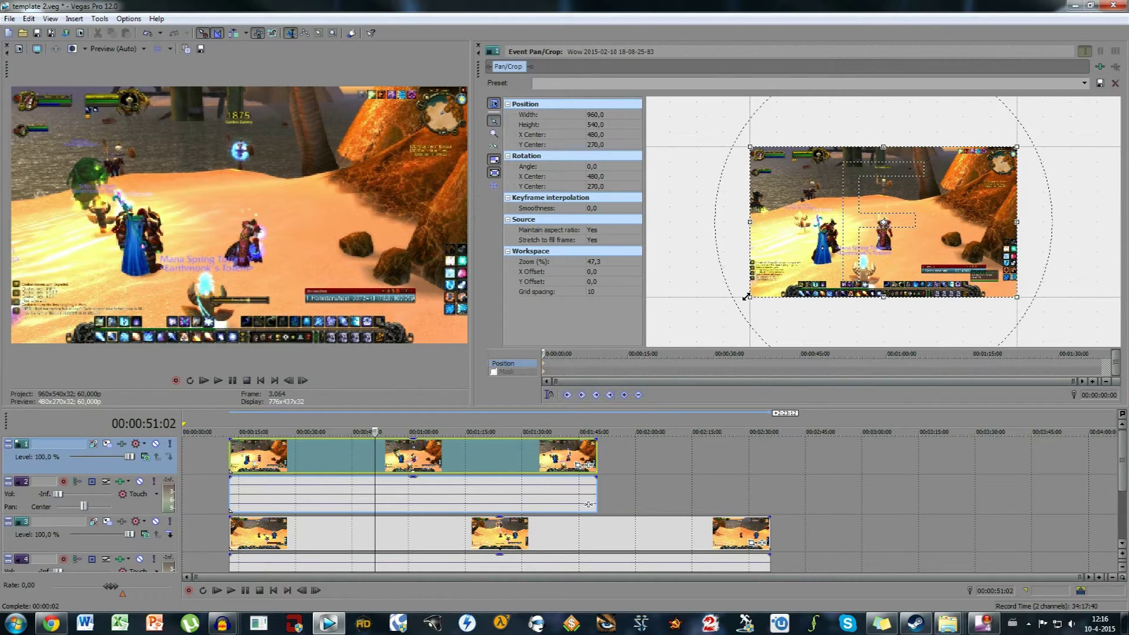
- Enlarge the first clip's crop frame to about double size so the footage shrinks
left_click_drag(747, 297, 702, 313)
scroll(702, 312, "down", 3)
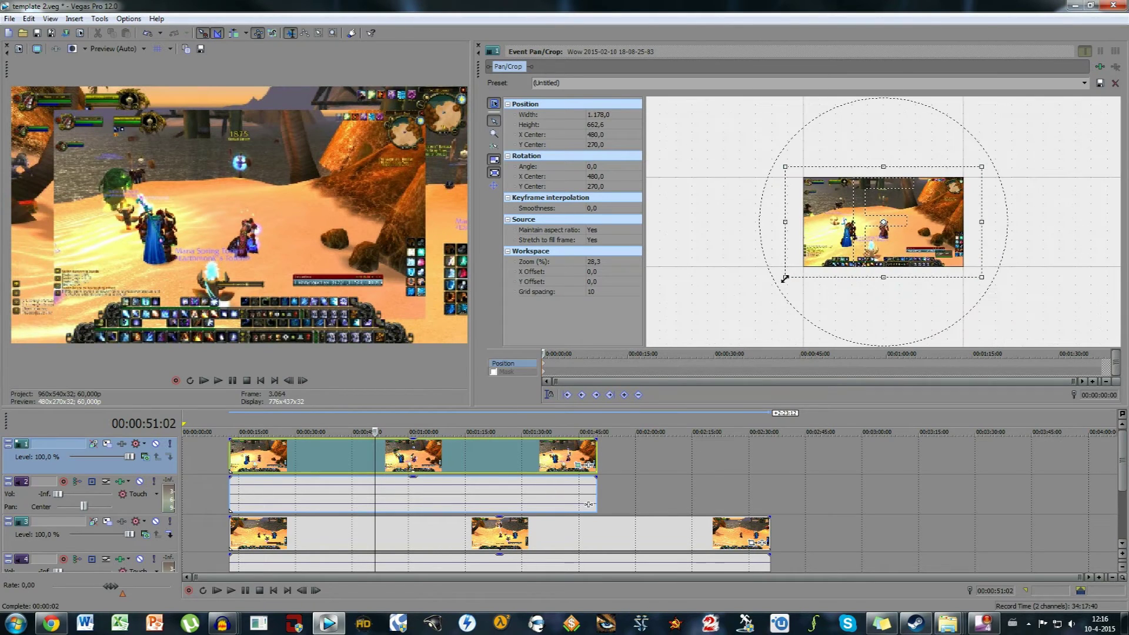
left_click_drag(785, 279, 764, 288)
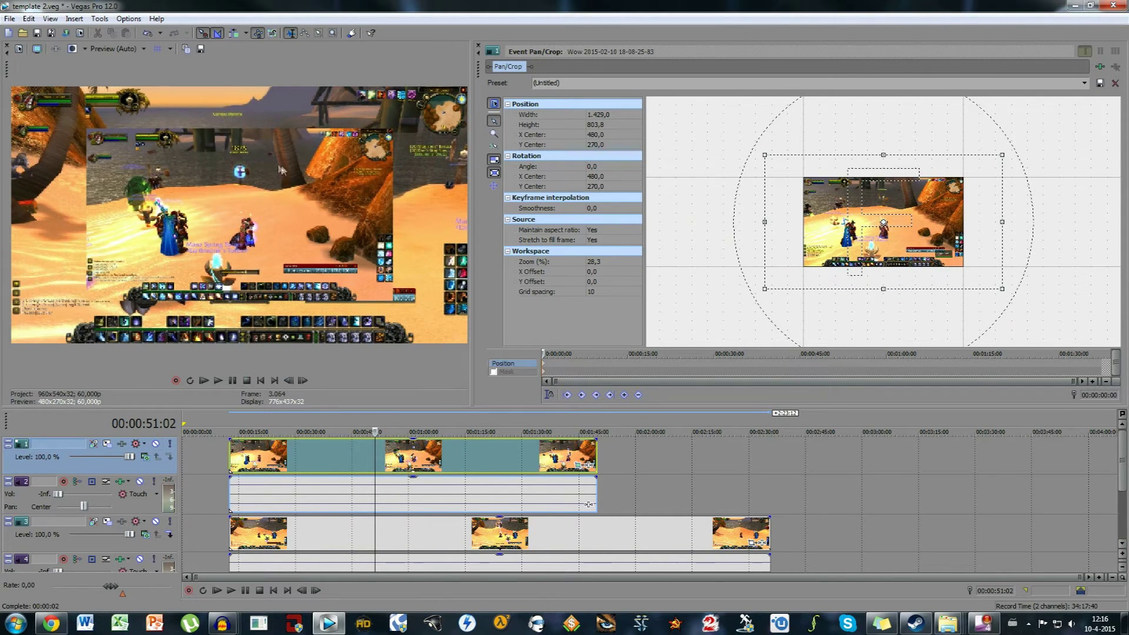
scroll(742, 235, "down", 2)
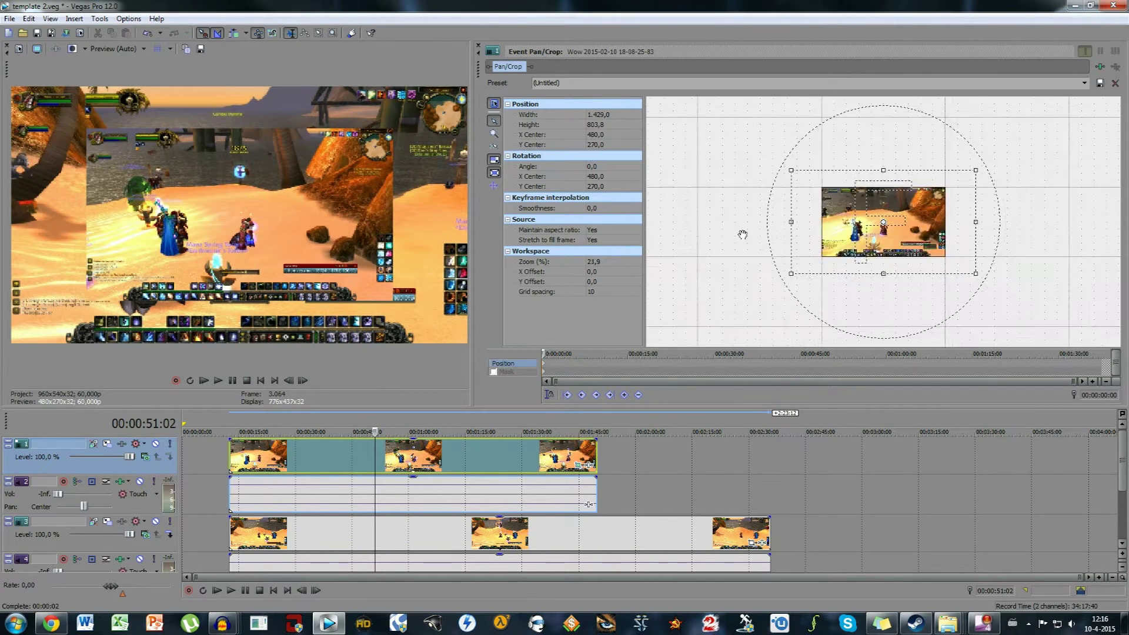
left_click_drag(788, 276, 745, 292)
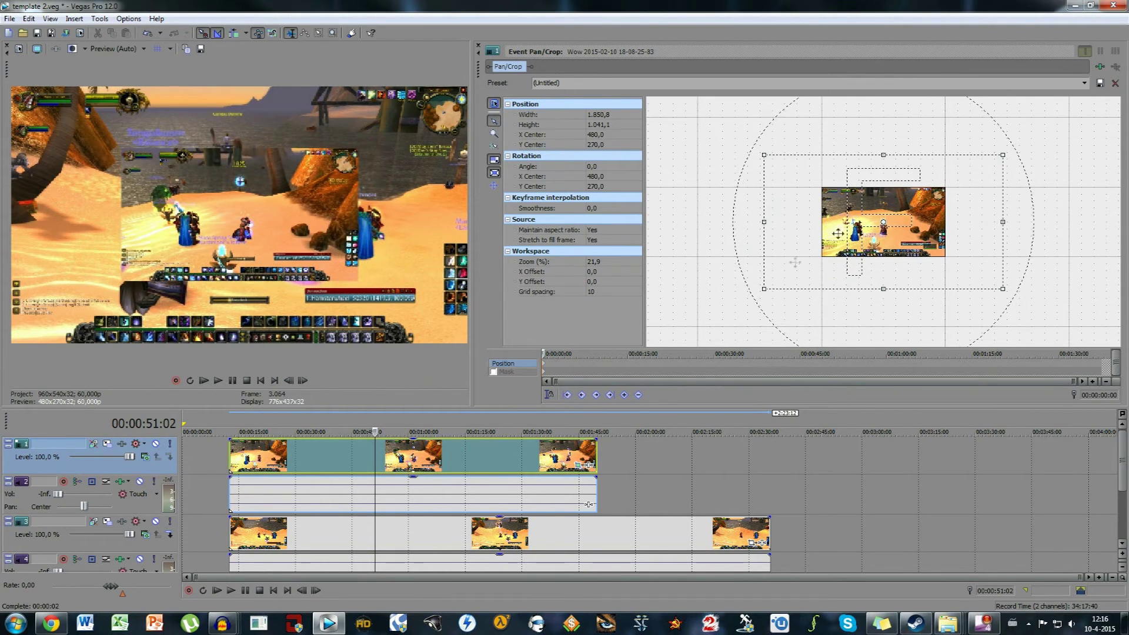
- Shift and fine-tune the frame to about 1921.8×1081 so the clip fills the left half
left_click_drag(847, 228, 900, 229)
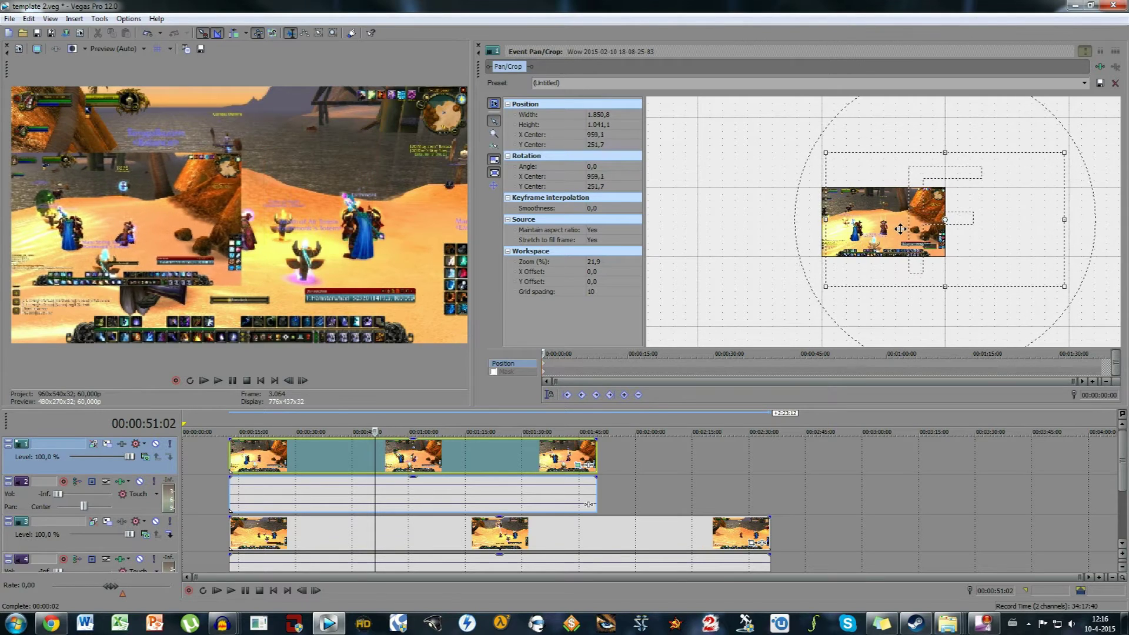
left_click_drag(825, 286, 806, 285)
mouse_move(852, 255)
left_mouse_down()
mouse_move(859, 262)
mouse_move(826, 283)
mouse_move(840, 272)
left_mouse_up()
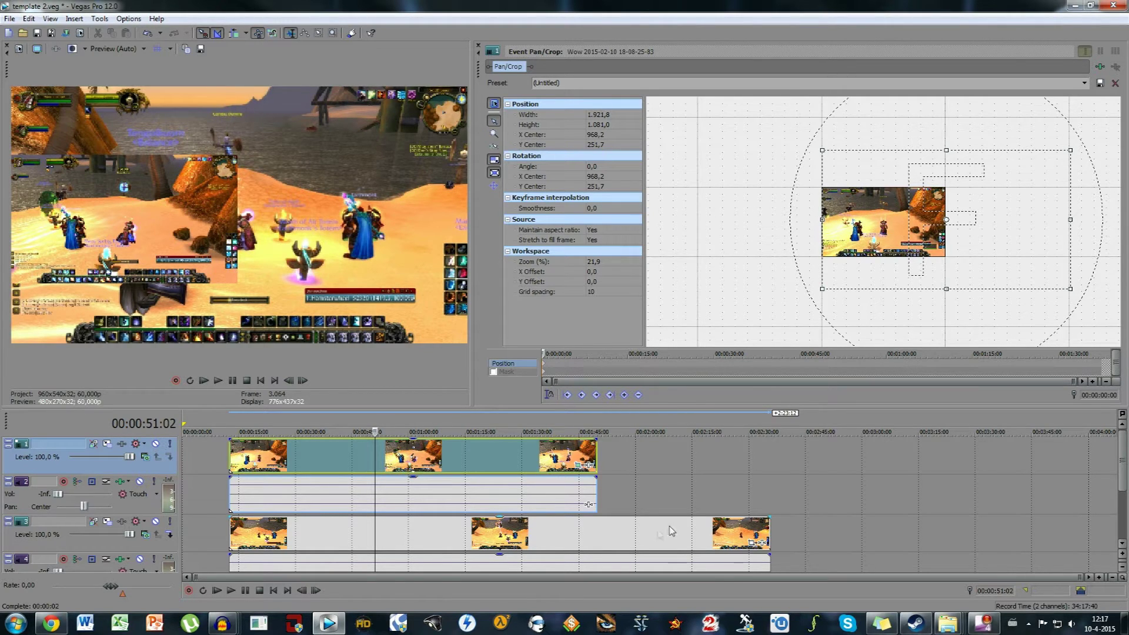
left_click(573, 534)
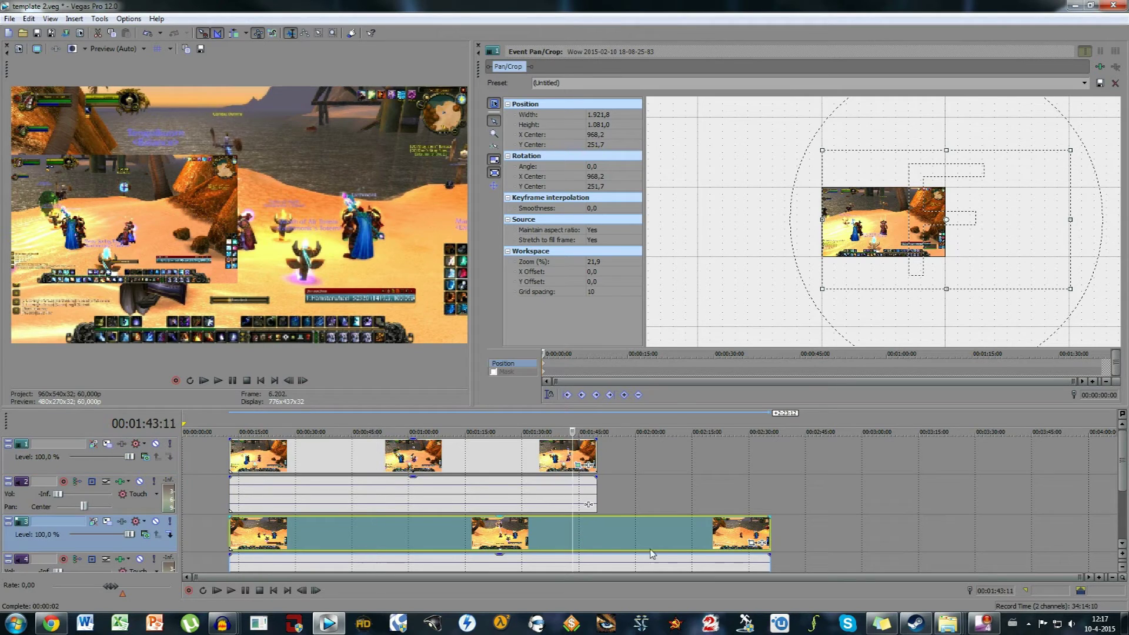
- Show the second clip's pan/crop and undo a trial enlargement of its frame
left_click(753, 543)
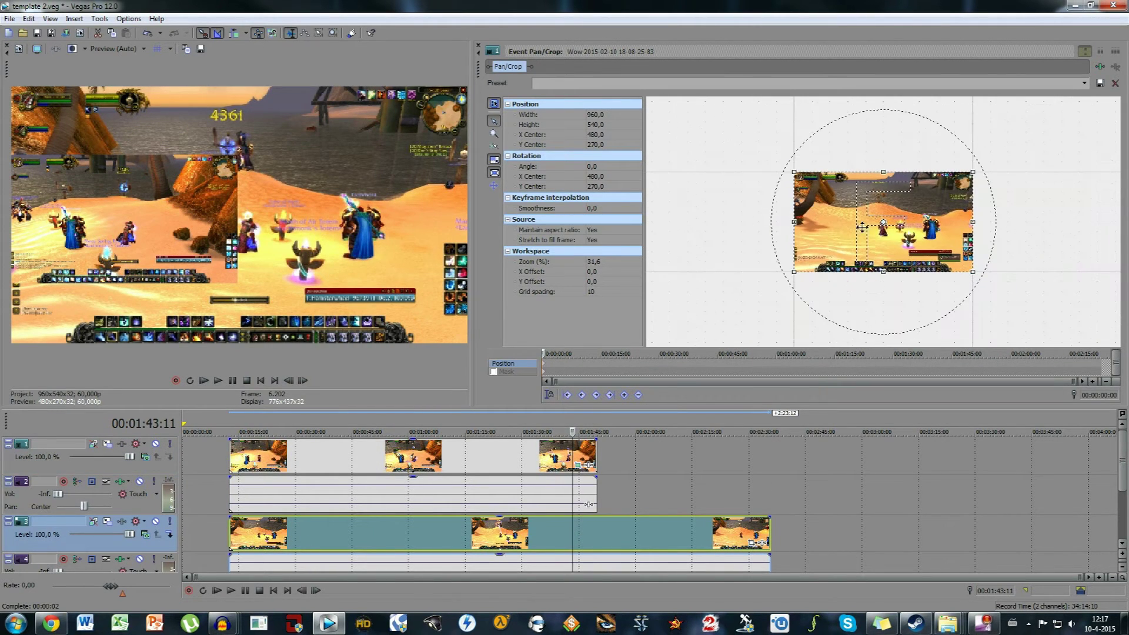
left_click_drag(794, 272, 702, 321)
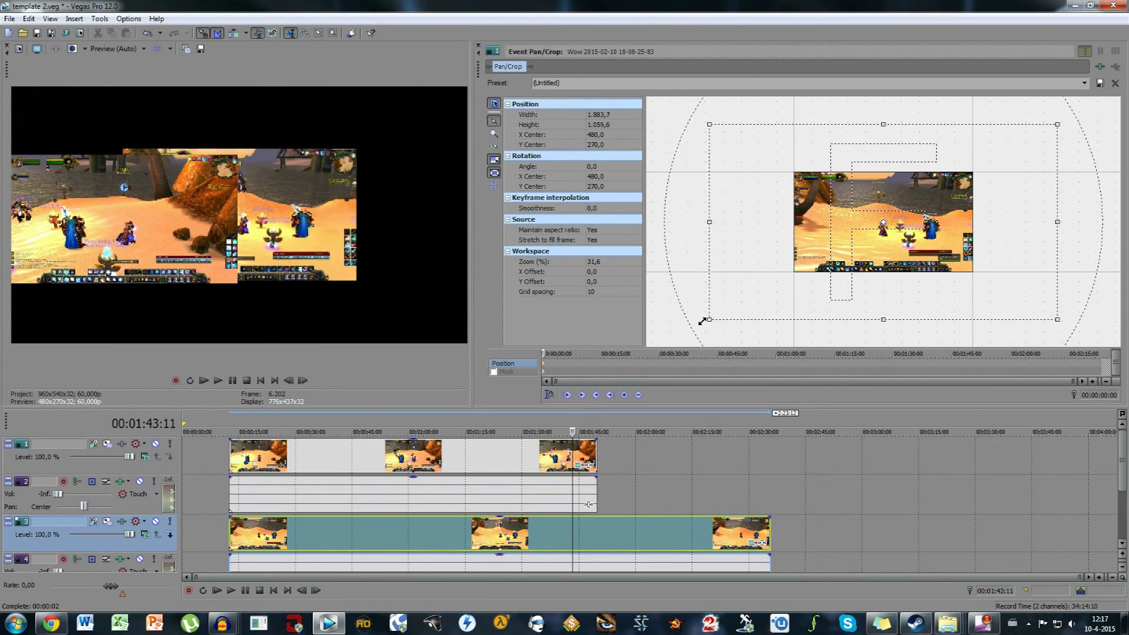
right_click(702, 321)
key("Escape")
key("ctrl+z")
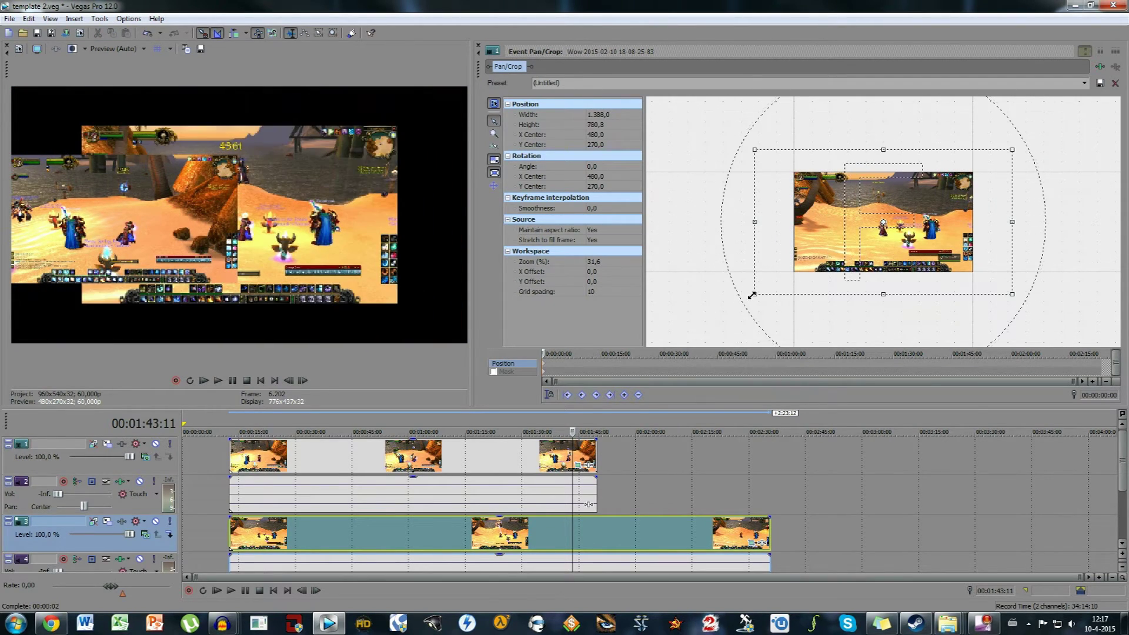
- Frame the second clip at 1901.3 wide in the right half, then resize the first to 1885.3×1060.5
left_click_drag(751, 295, 704, 331)
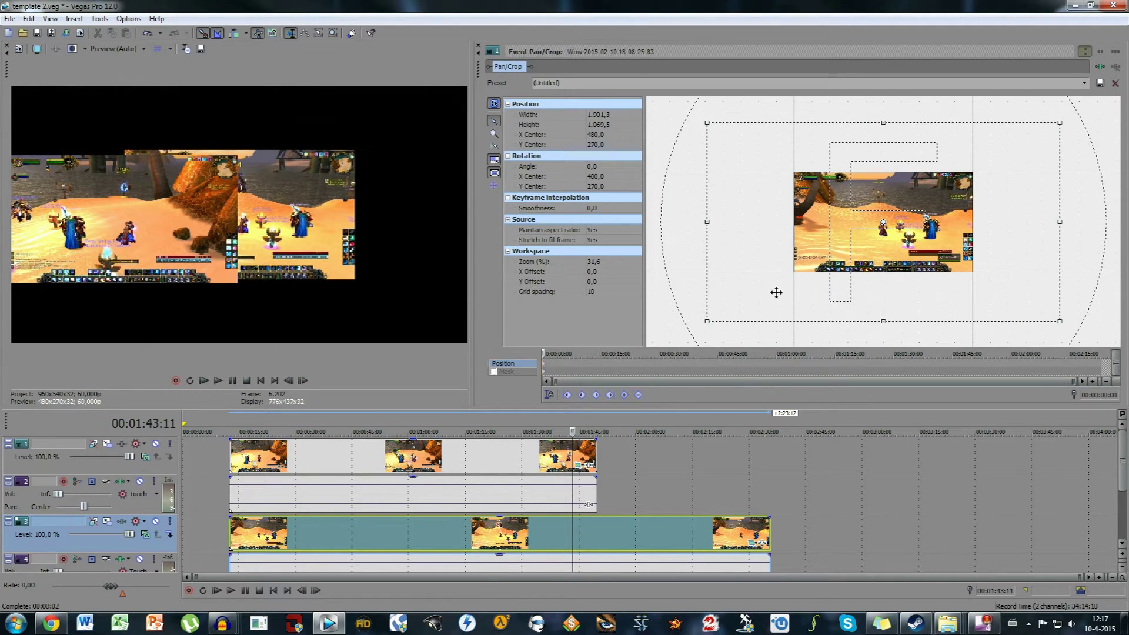
left_click_drag(776, 293, 748, 271)
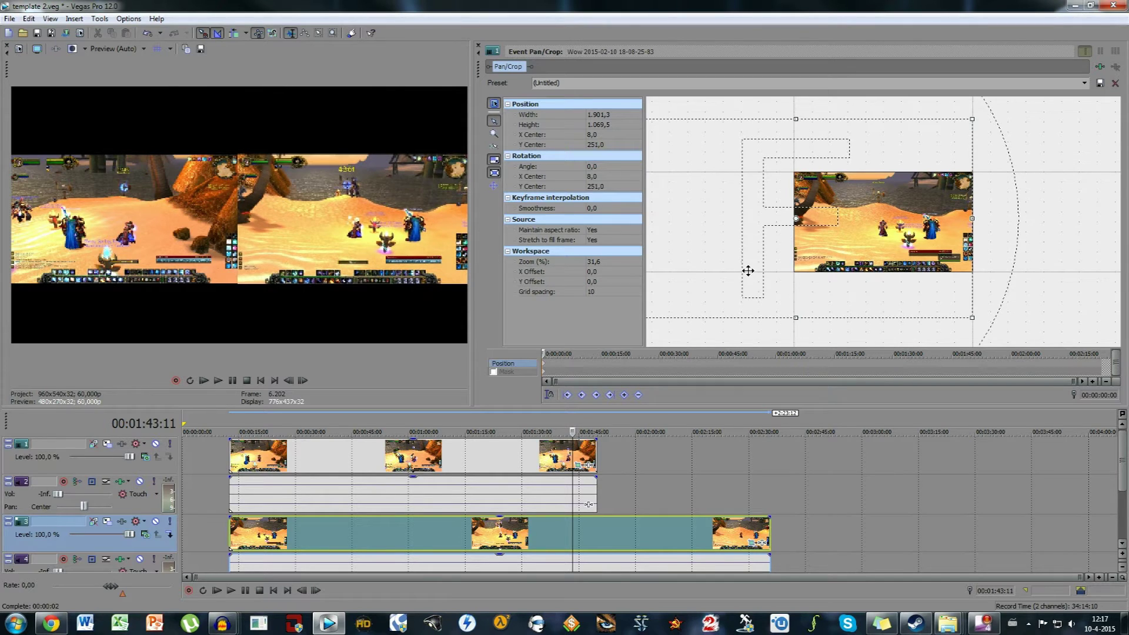
scroll(756, 268, "down", 3)
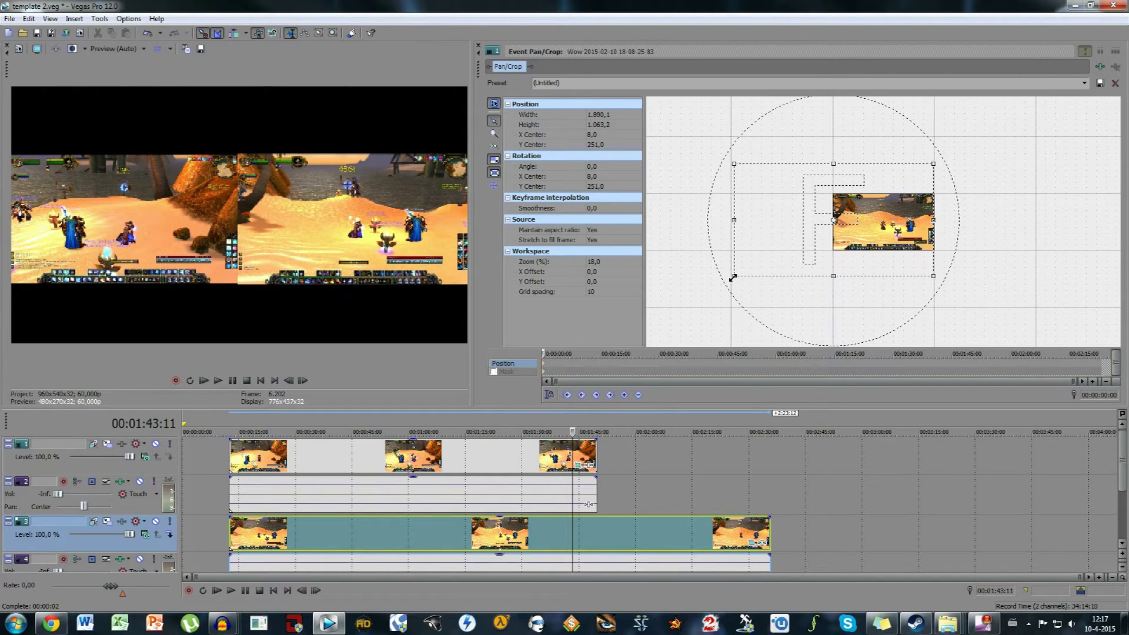
left_click_drag(733, 276, 733, 276)
left_click(529, 461)
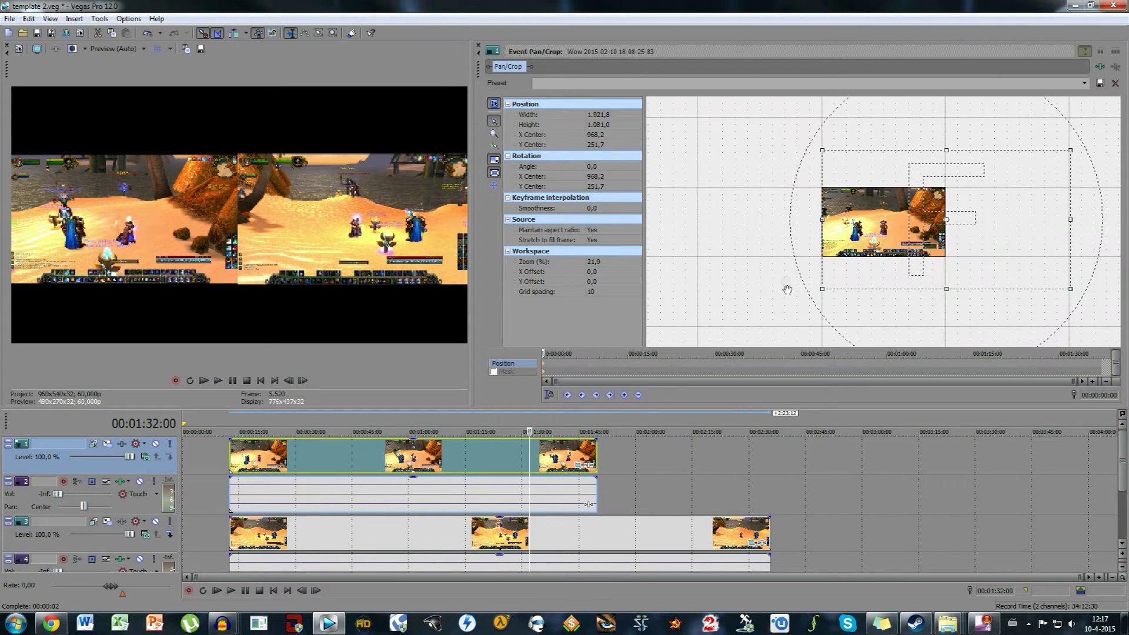
left_click_drag(822, 288, 826, 287)
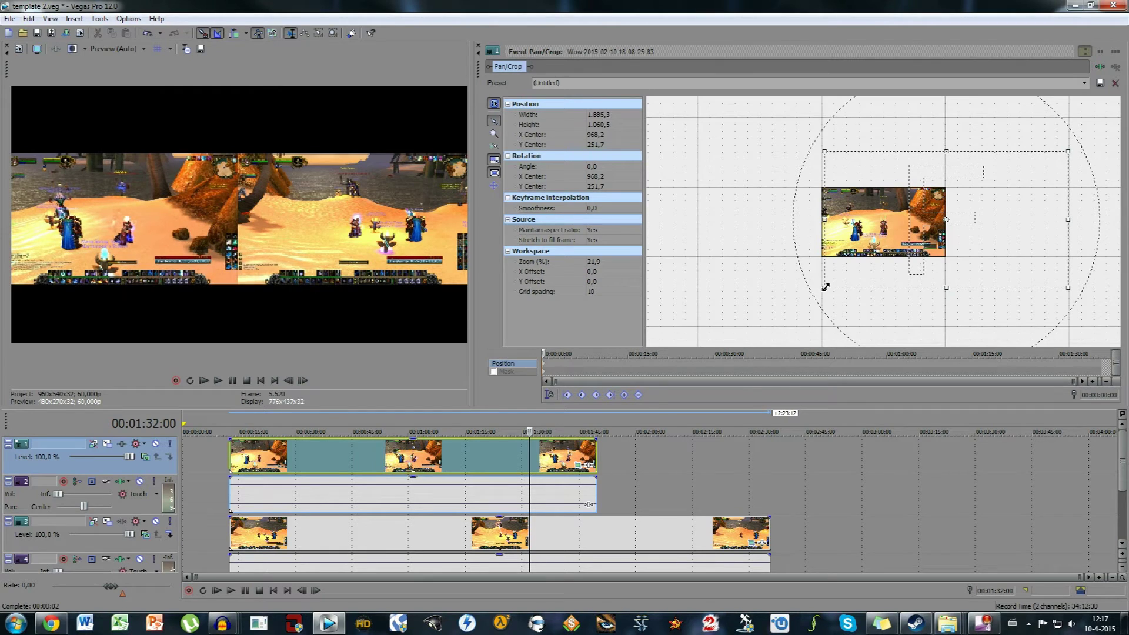
- Close Pan/Crop, enlarge the preview, and play the split screen from about 16 seconds
left_click(477, 46)
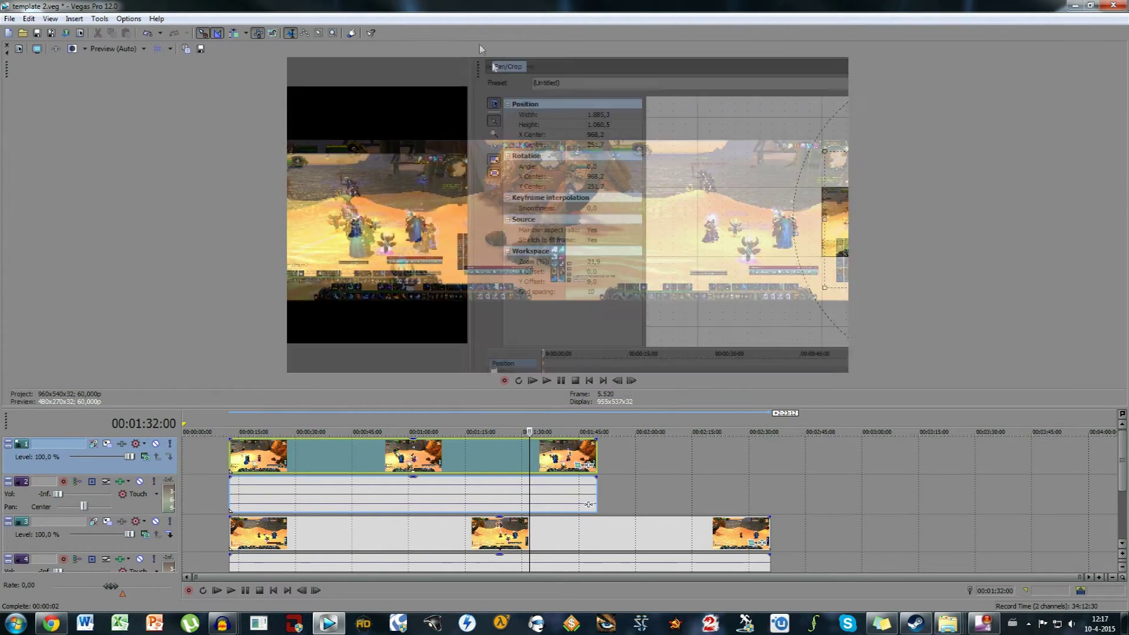
left_click_drag(577, 413, 577, 480)
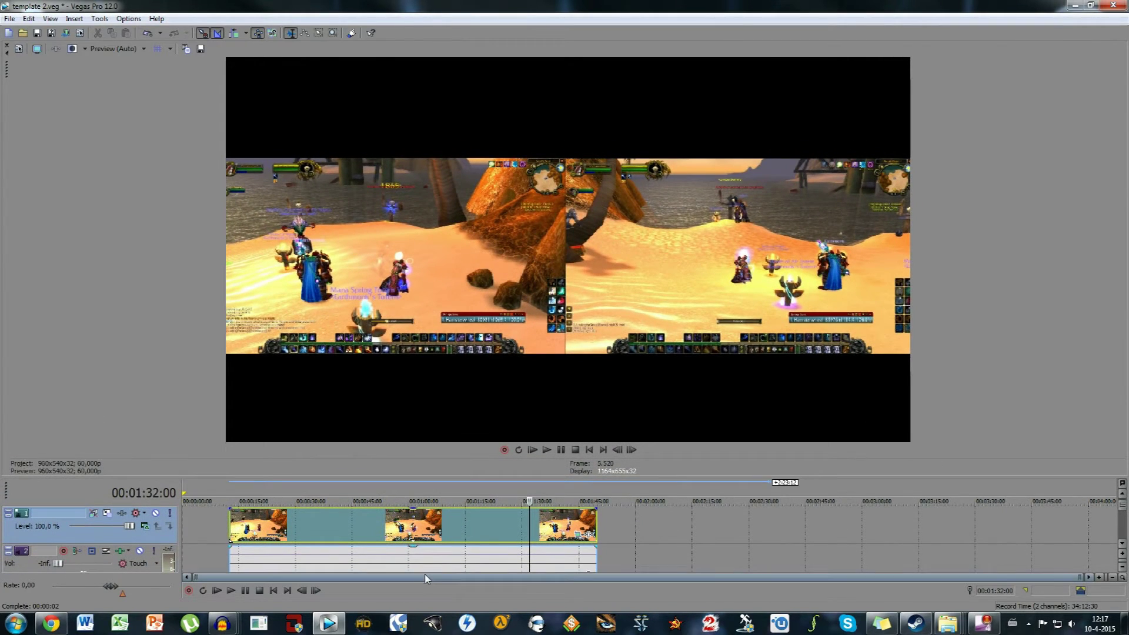
left_click(243, 501)
left_click(232, 590)
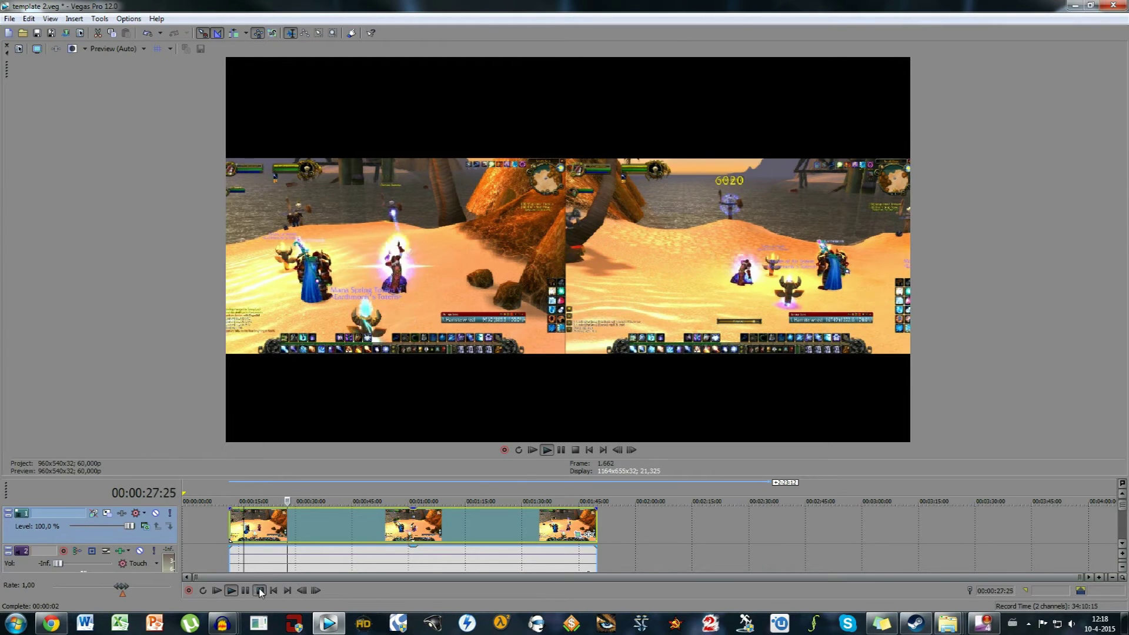
key("space")
left_click_drag(521, 476, 521, 430)
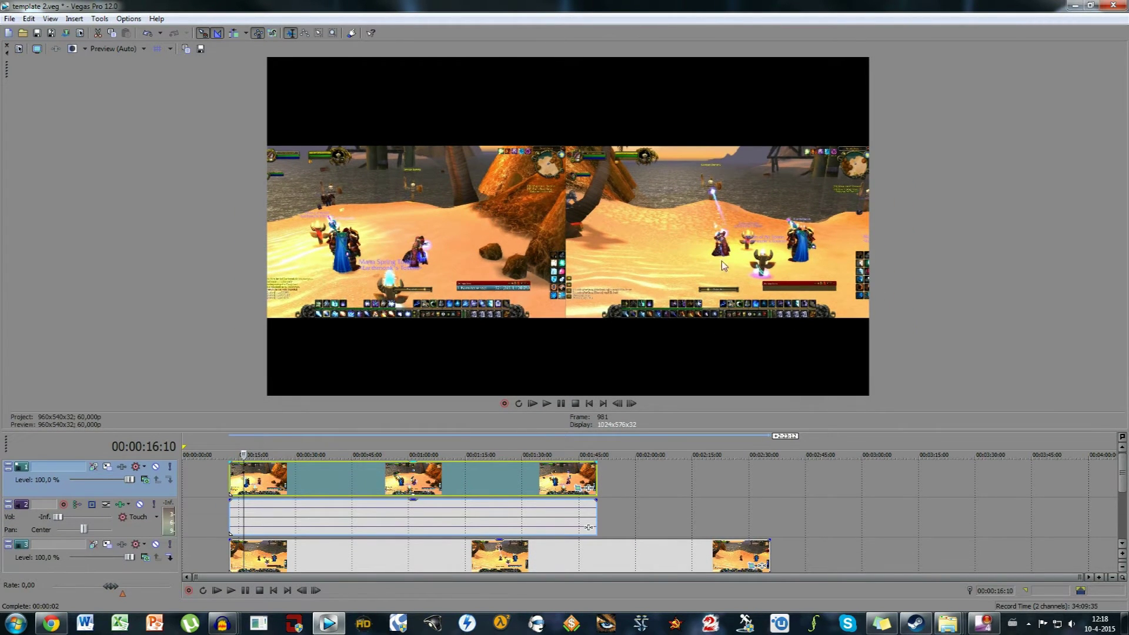
- Save the track 1 clip's framing as 'Preset 1', then bring up the track 3 clip's framing
left_click(526, 472)
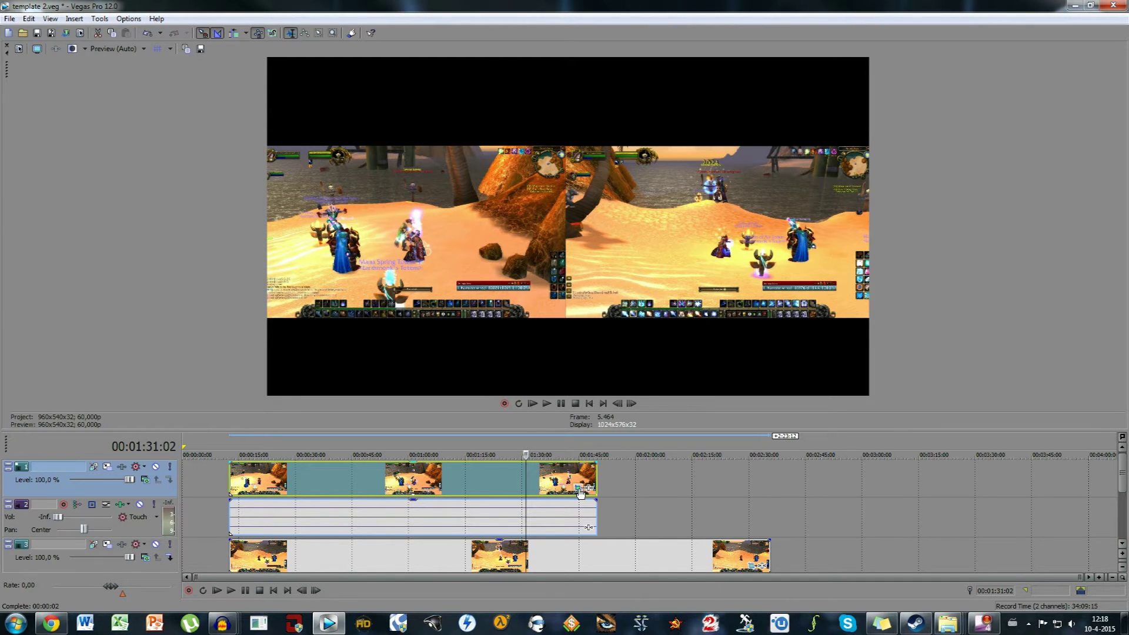
left_click(580, 493)
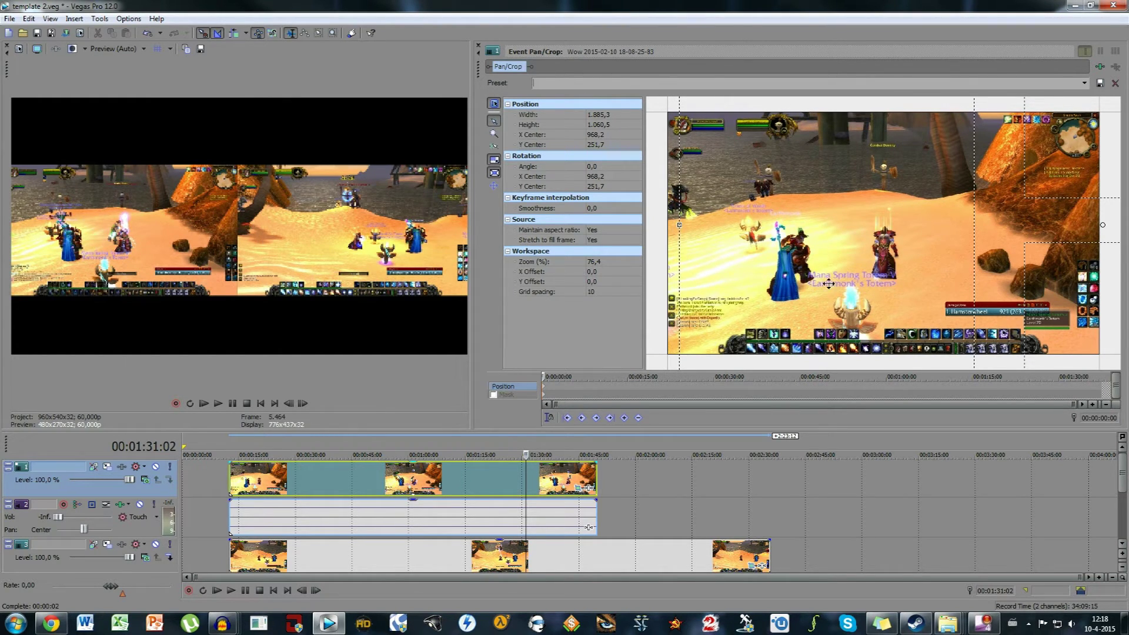
type("Preset 1")
left_click(658, 555)
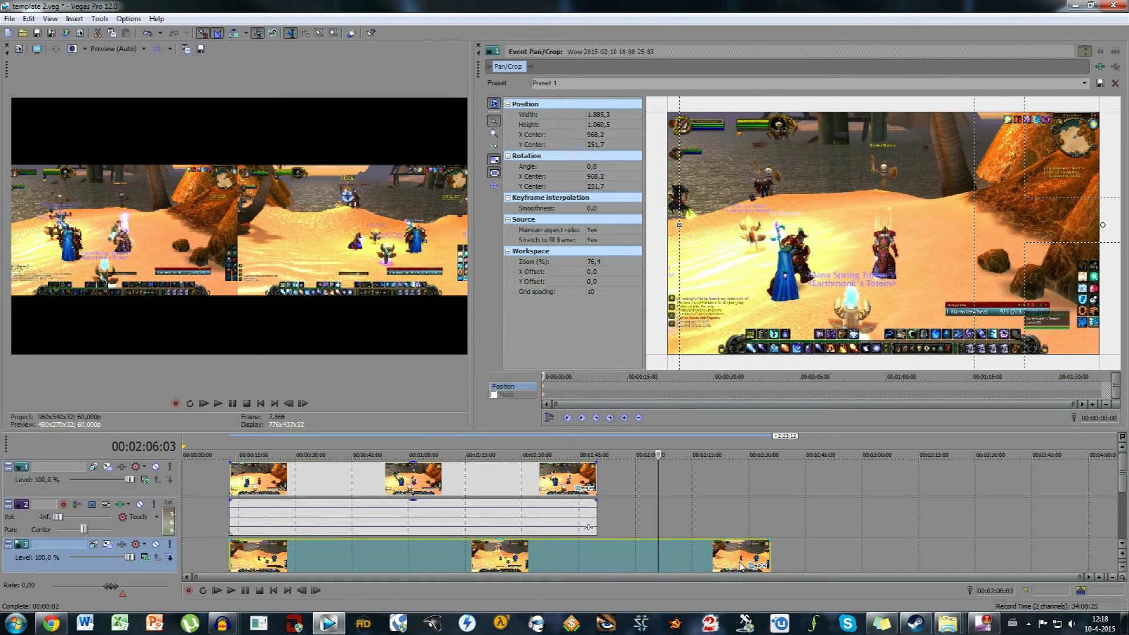
left_click(751, 565)
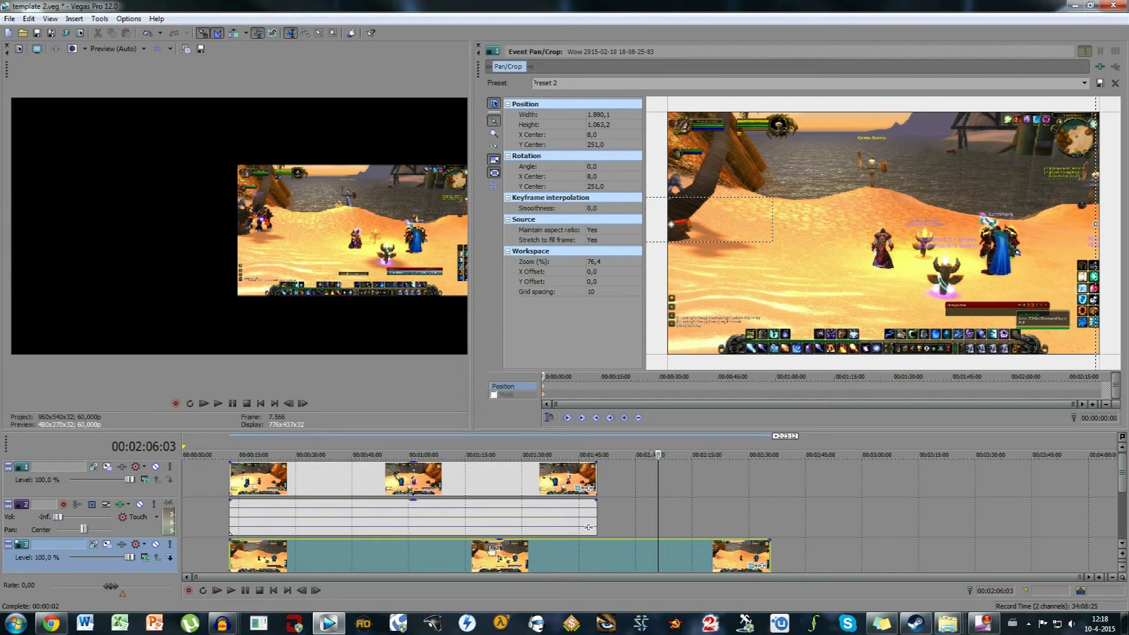
- Distort both framings to test presets: shrink the track 1 frame, enlarge the track 3 frame
left_click(460, 494)
scroll(753, 329, "down", 5)
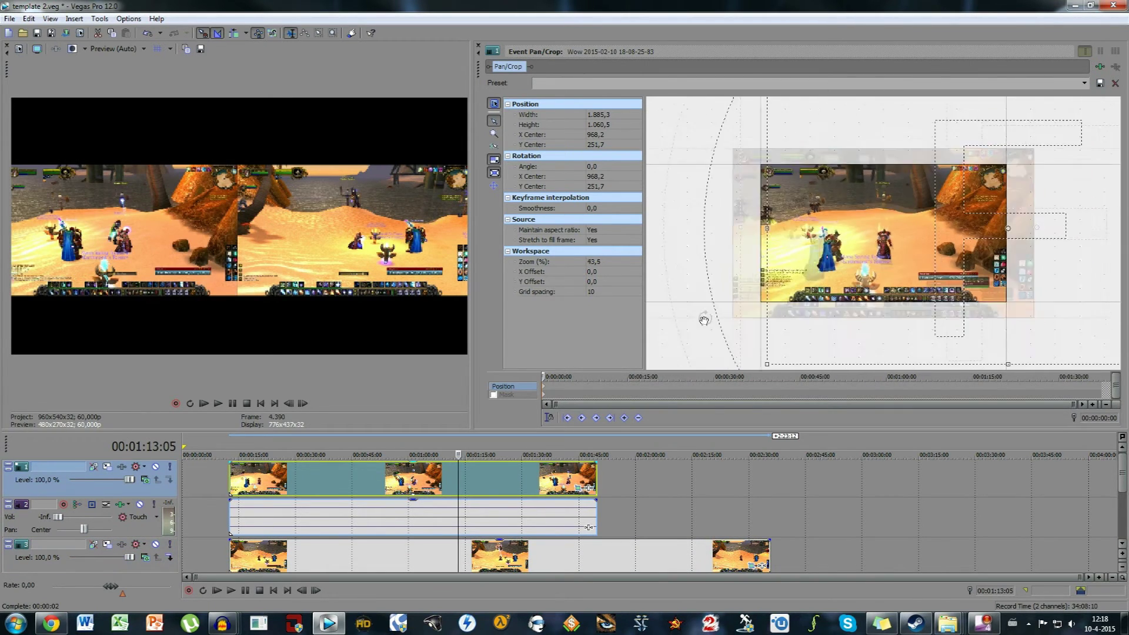
left_click_drag(798, 329, 918, 262)
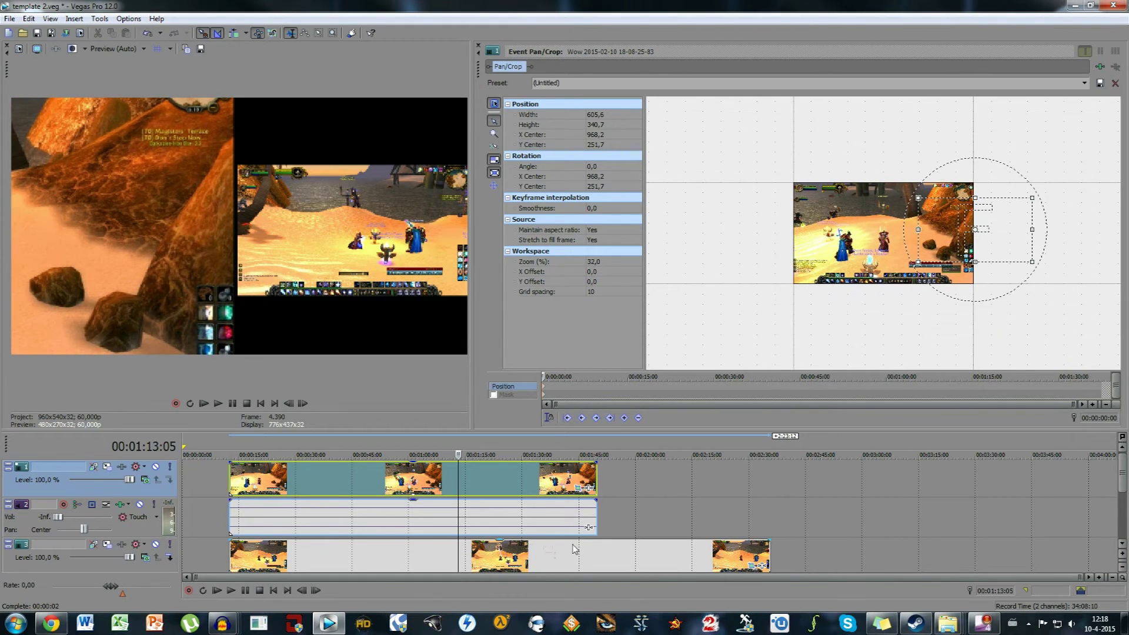
left_click(591, 556)
scroll(796, 285, "down", 5)
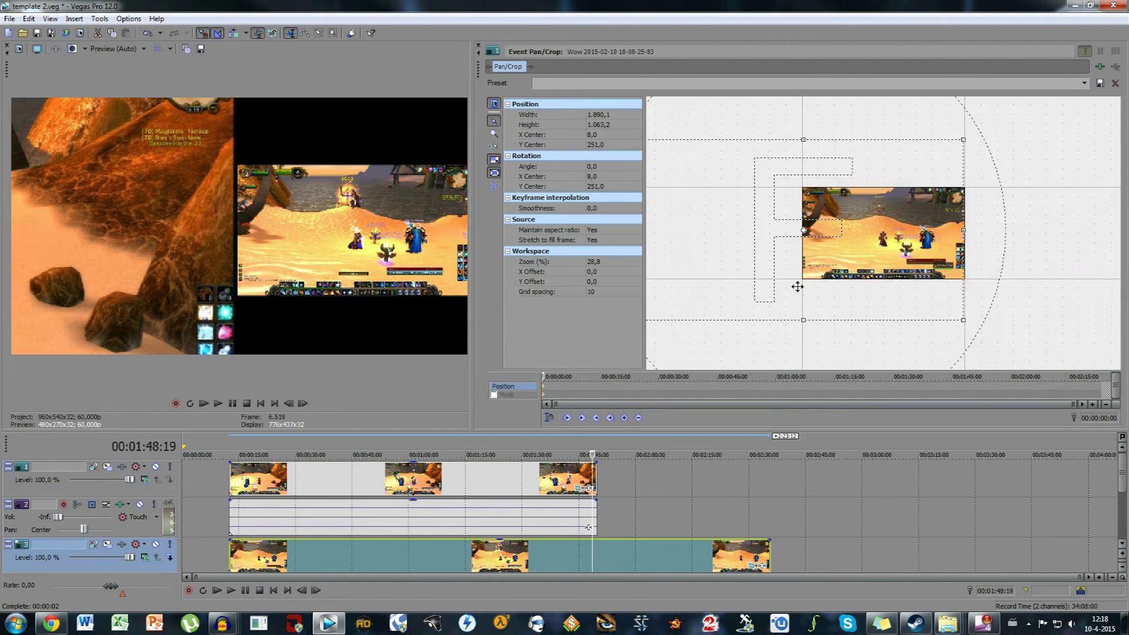
left_click_drag(727, 295, 612, 355)
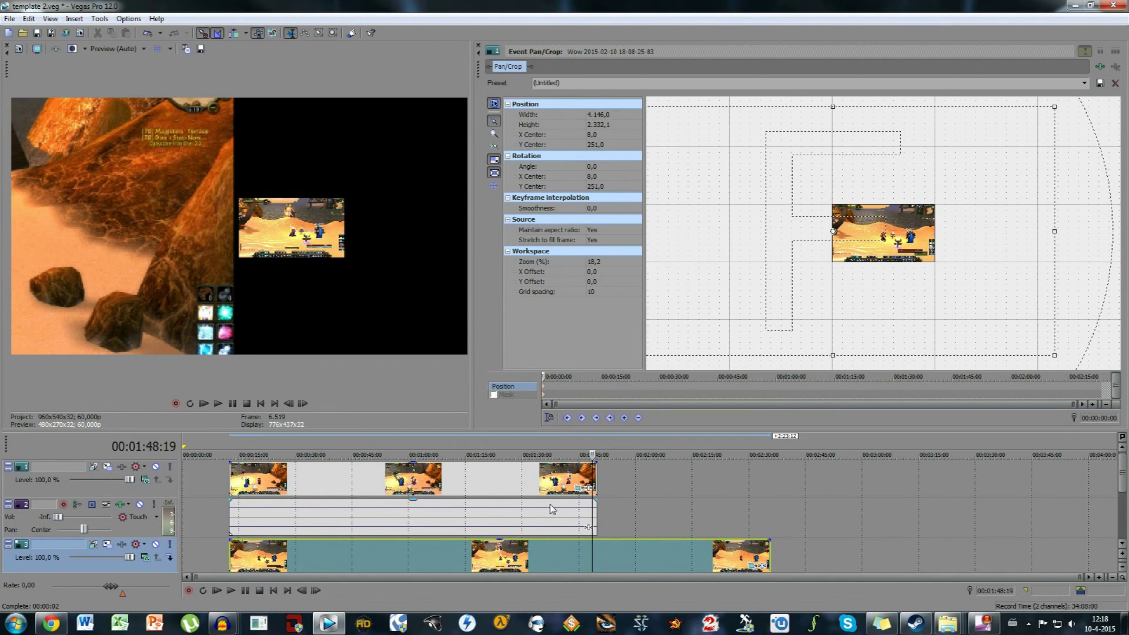
- Apply Preset 1 to the track 1 clip's pan/crop
left_click(535, 488)
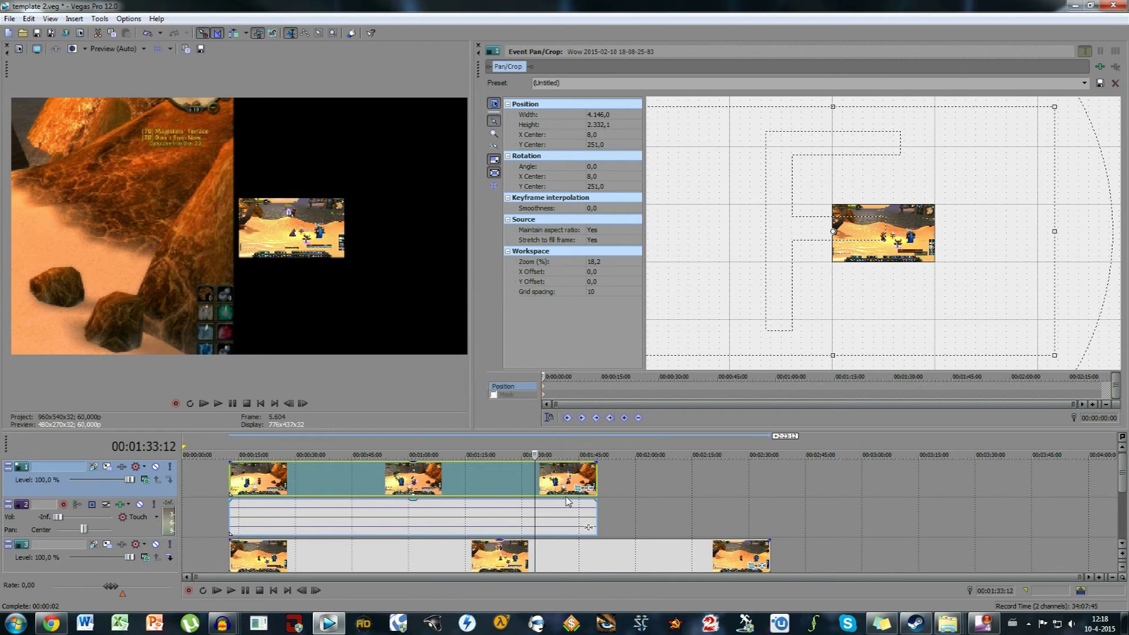
left_click(578, 489)
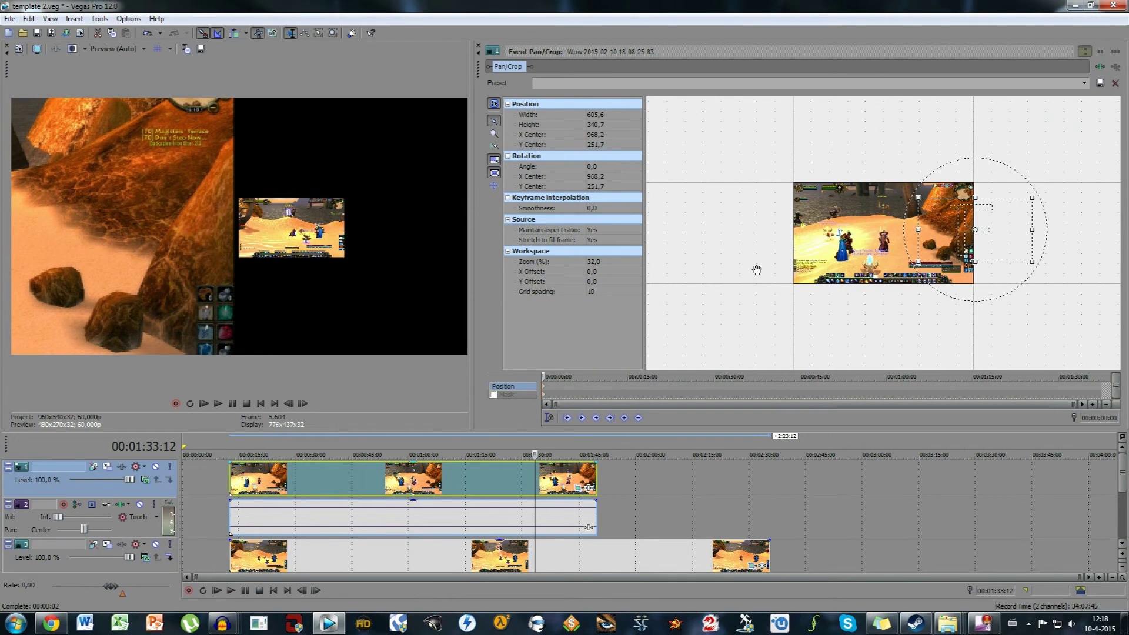
left_click(1085, 83)
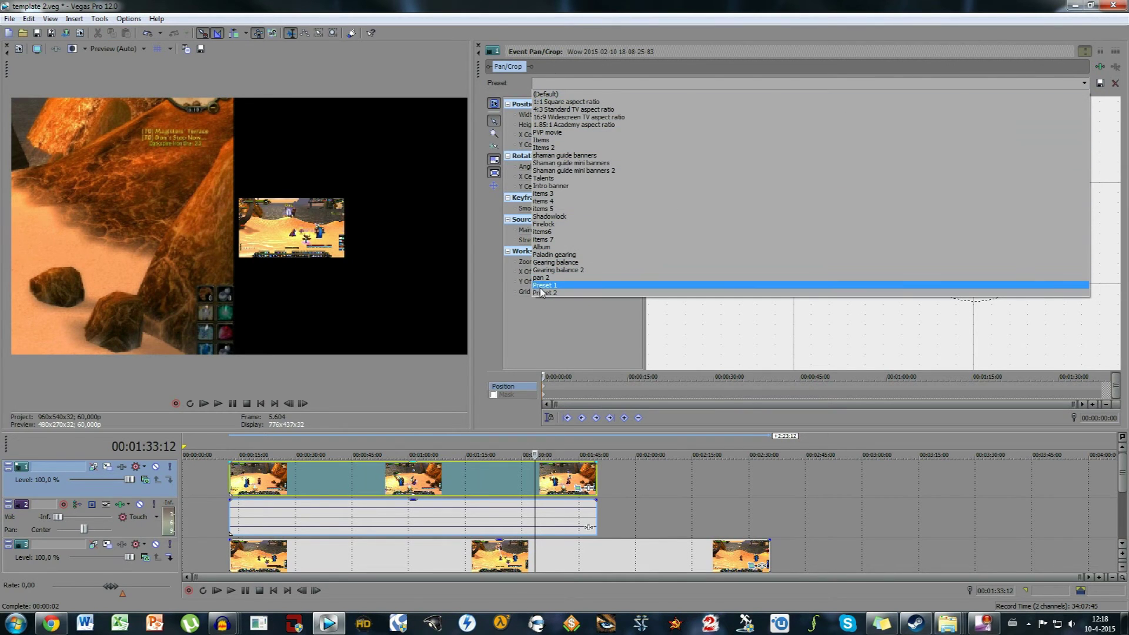
left_click(543, 285)
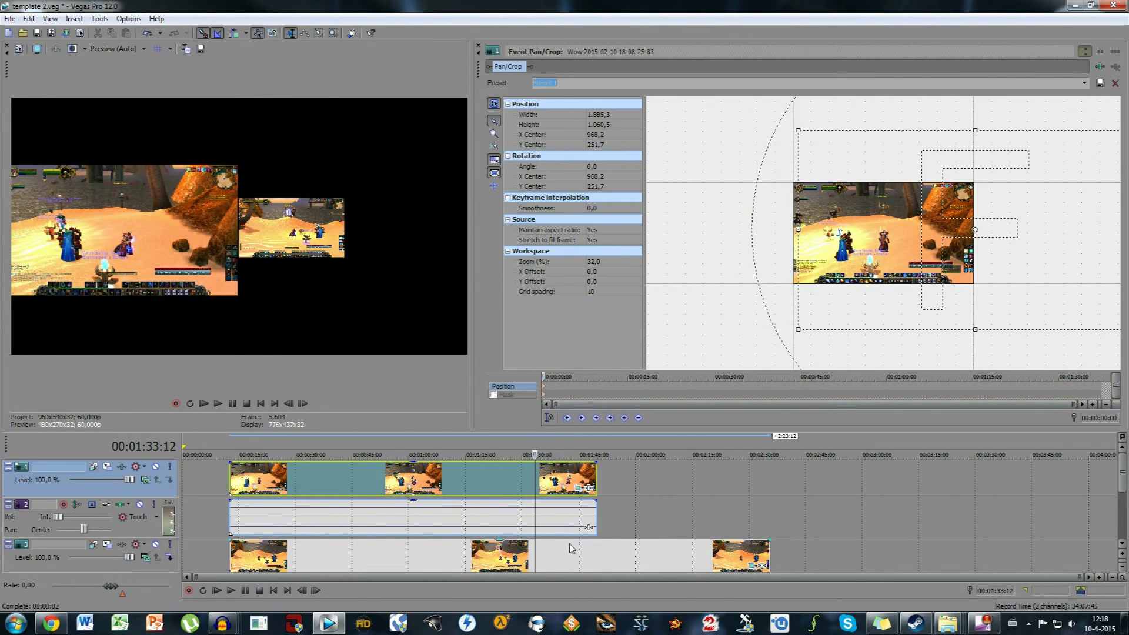
- Apply Preset 2 to the track 3 clip and close the pan/crop editor
left_click(570, 548)
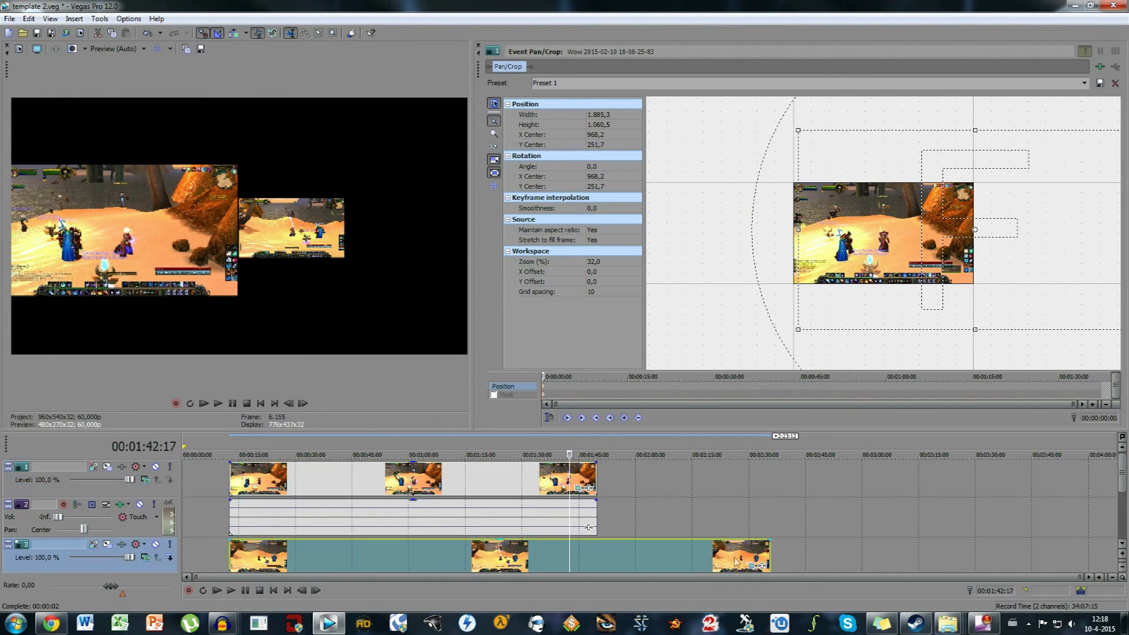
left_click(1084, 84)
left_click(626, 294)
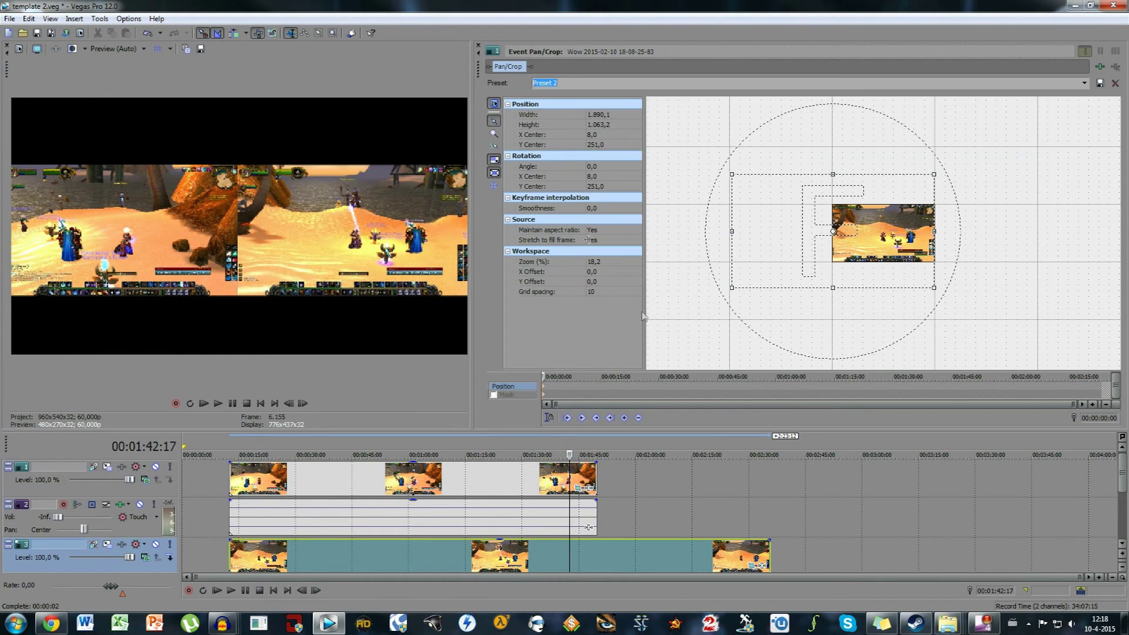
left_click(478, 46)
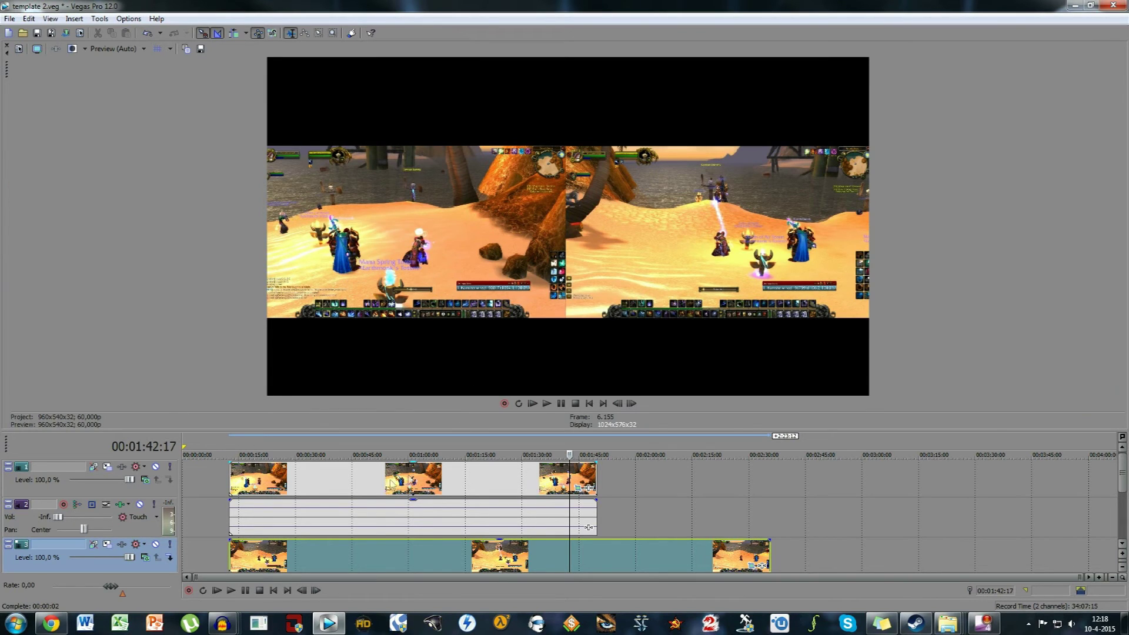
- Play the split-screen project from about 00:00:16
left_click(245, 447)
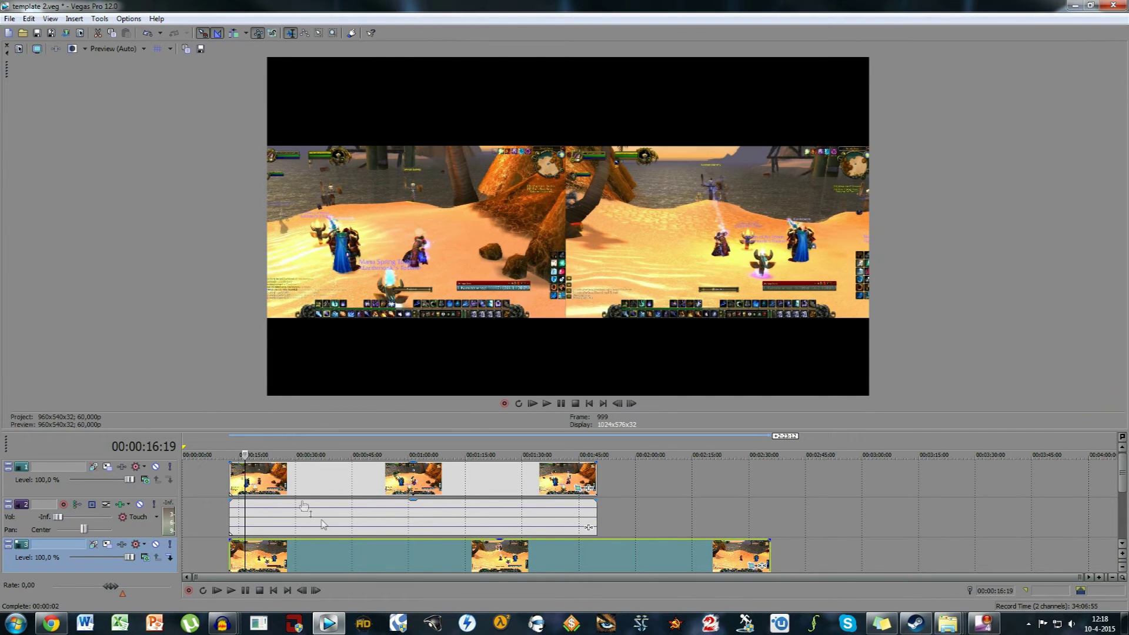
left_click(231, 591)
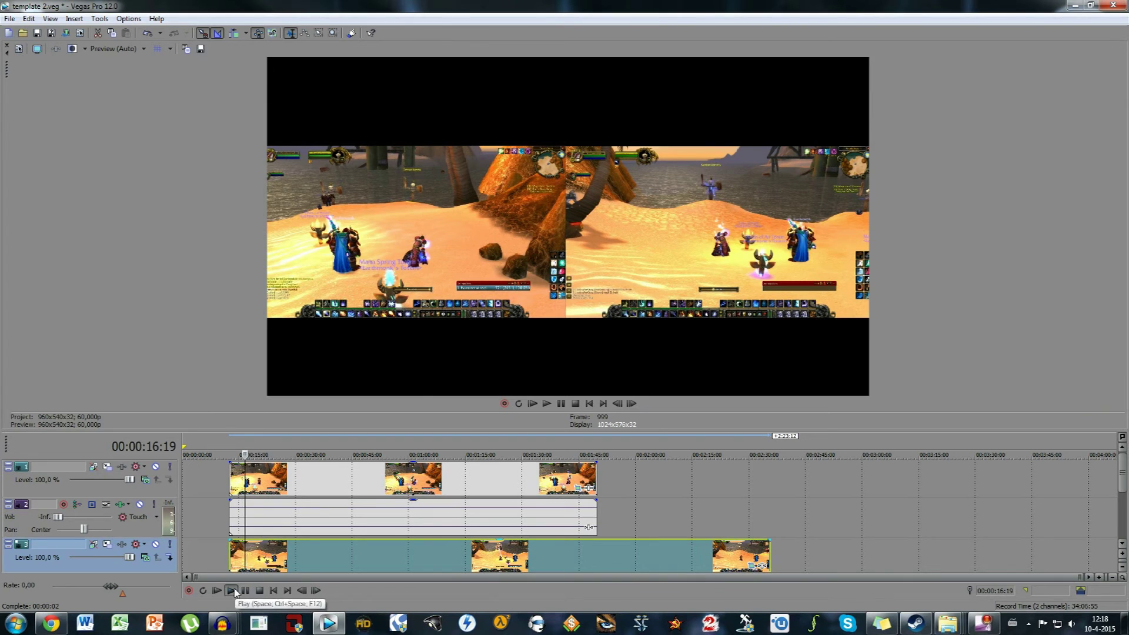